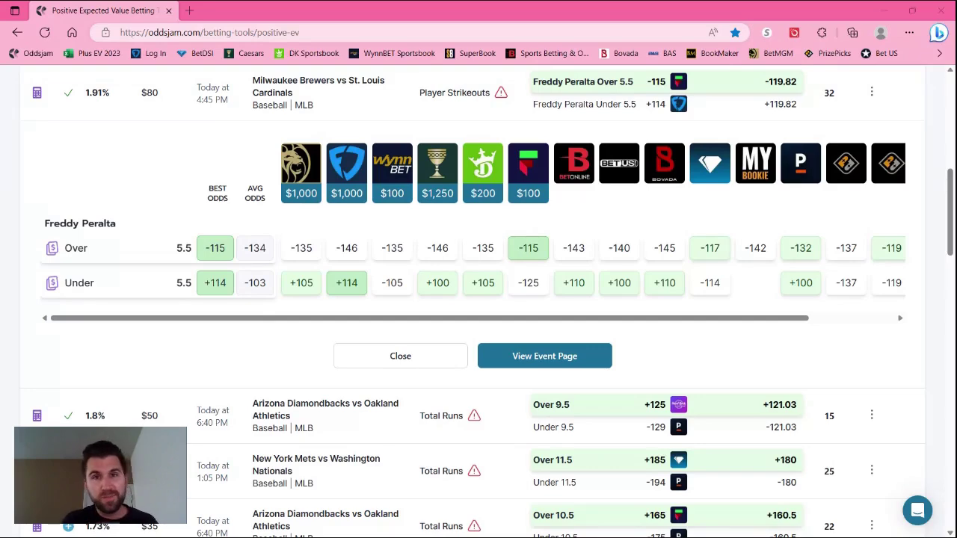
Check the Diamondbacks at Athletics Over 9.5 bet slip in the Positive EV 2023 workbook against the OddsJam odds.
key(alt+Tab)
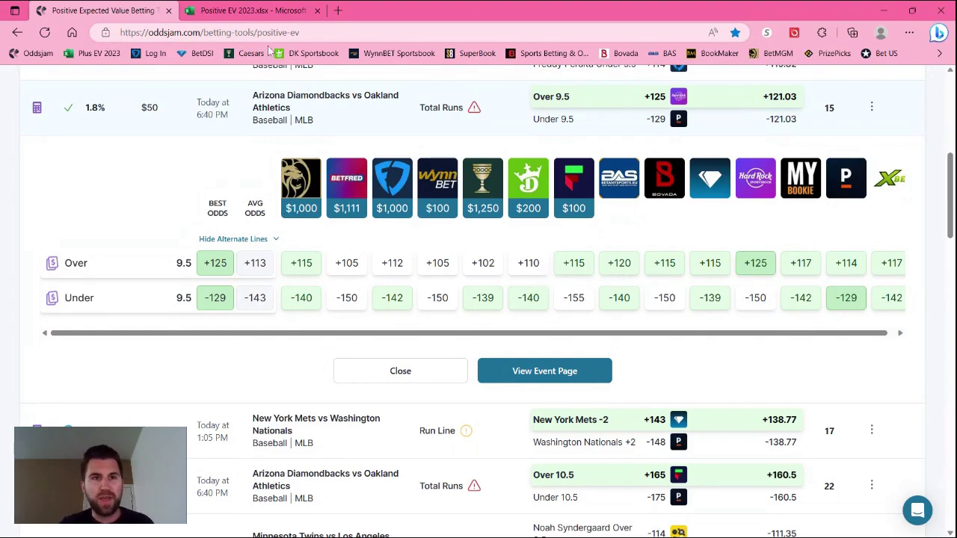
click(262, 15)
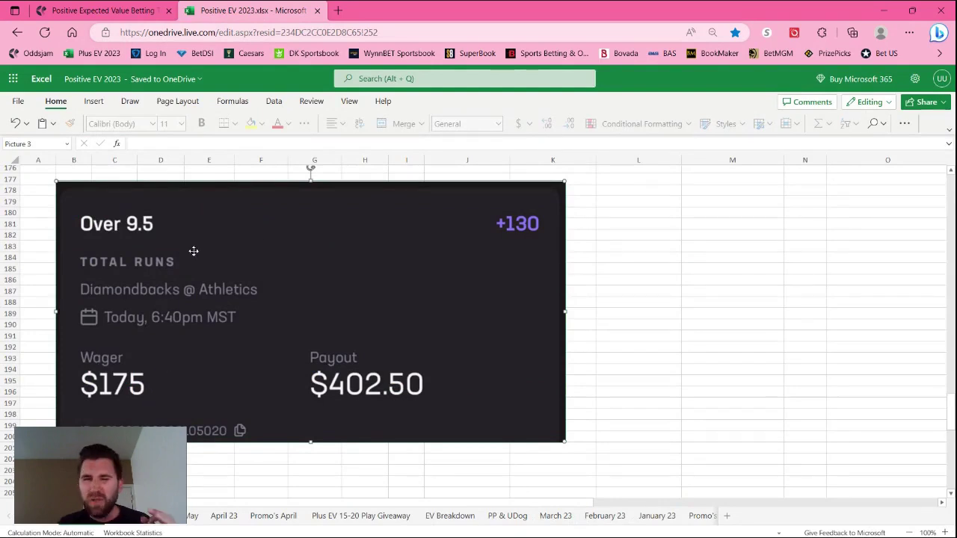
click(119, 9)
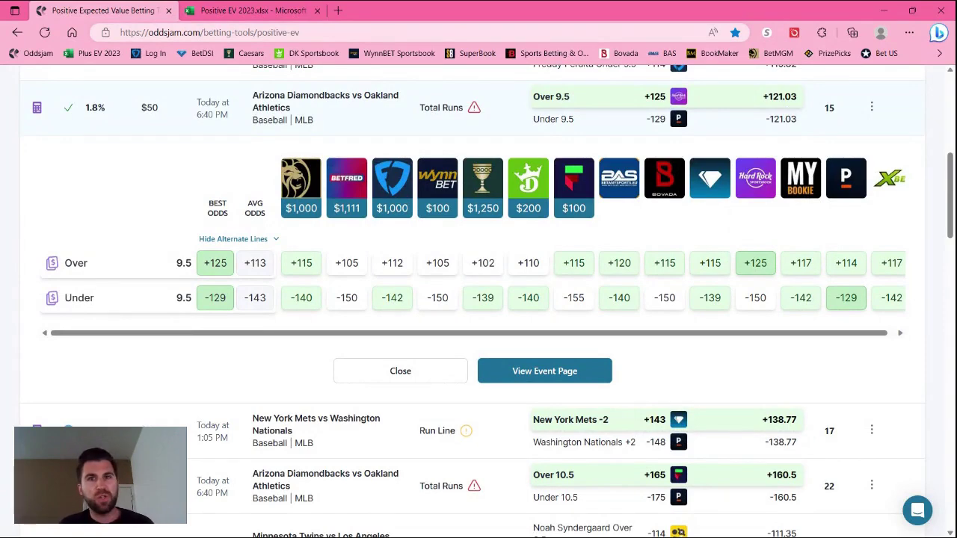
click(37, 109)
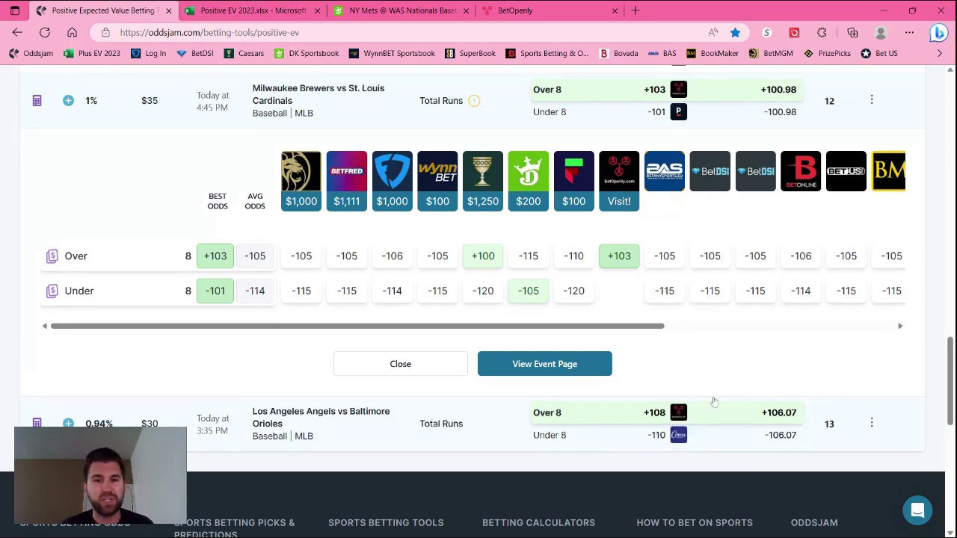
Compare sportsbook odds for Brewers vs Cardinals Over 8 and place the maximum $150 wager on it at +105 on BetOpenly.
drag(652, 328, 892, 337)
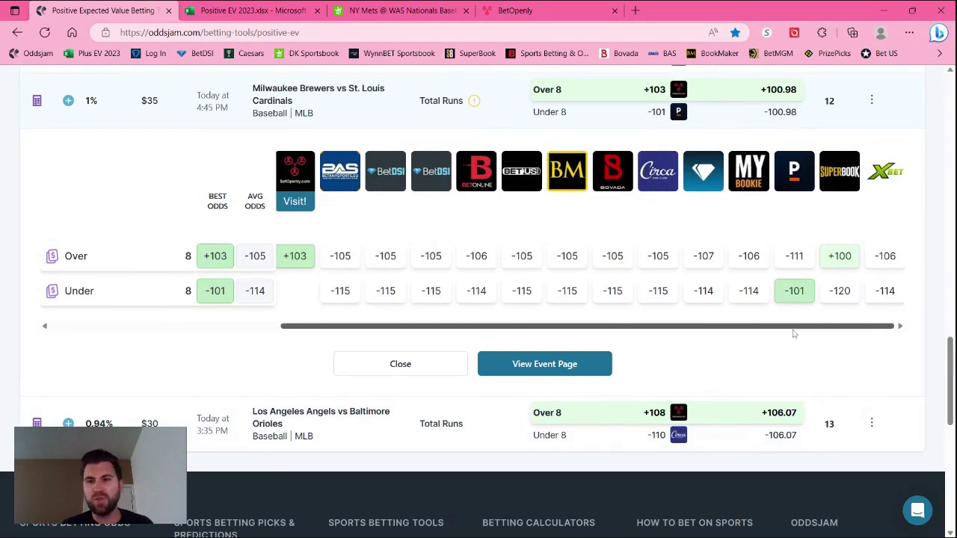
drag(734, 327, 494, 326)
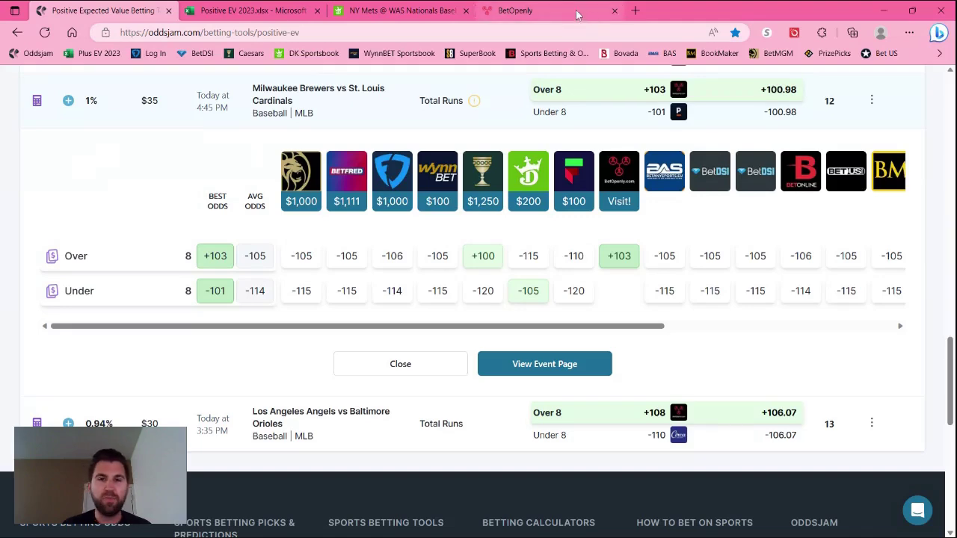
click(523, 11)
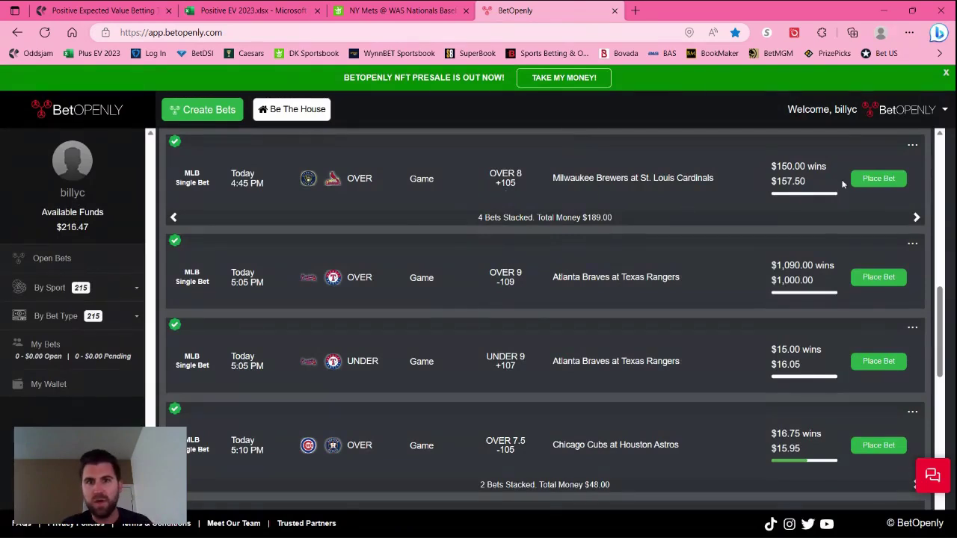
click(874, 181)
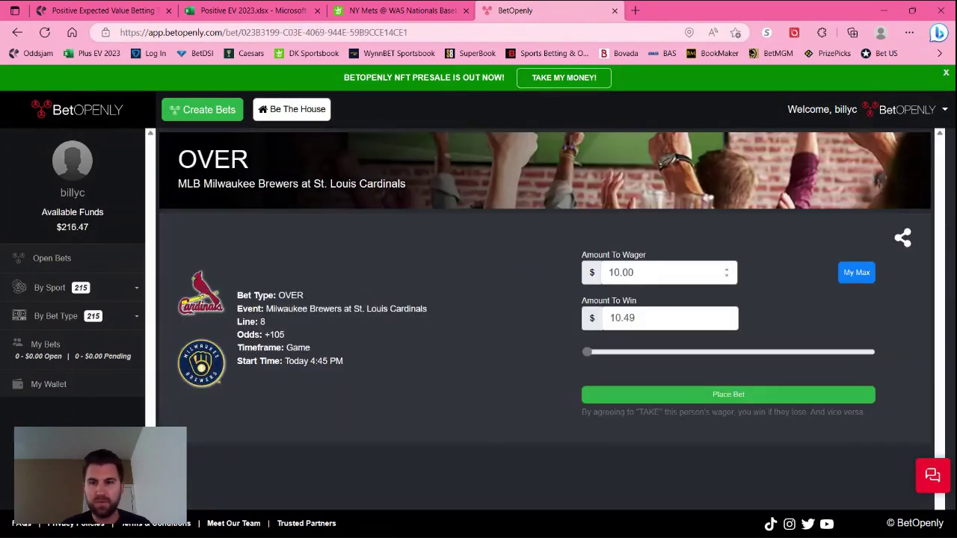
click(864, 281)
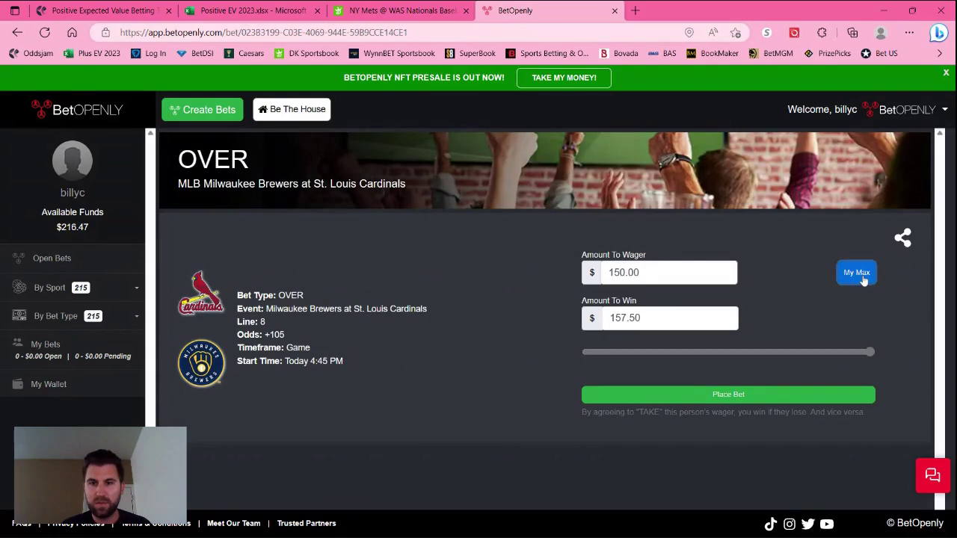
click(717, 399)
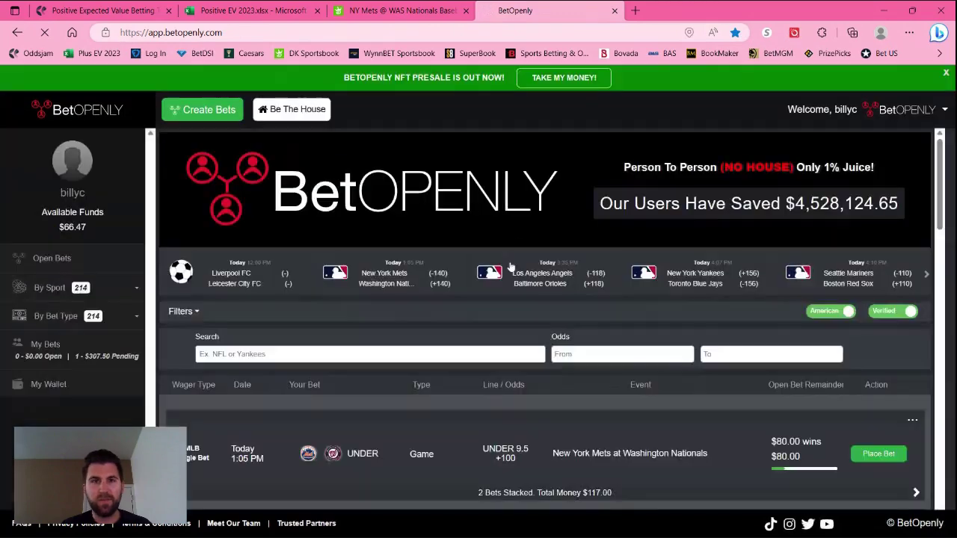
Save the Brewers vs Cardinals Over 8 bet to the OddsJam bet tracker with a stake of 150 and odds of 105.
click(121, 7)
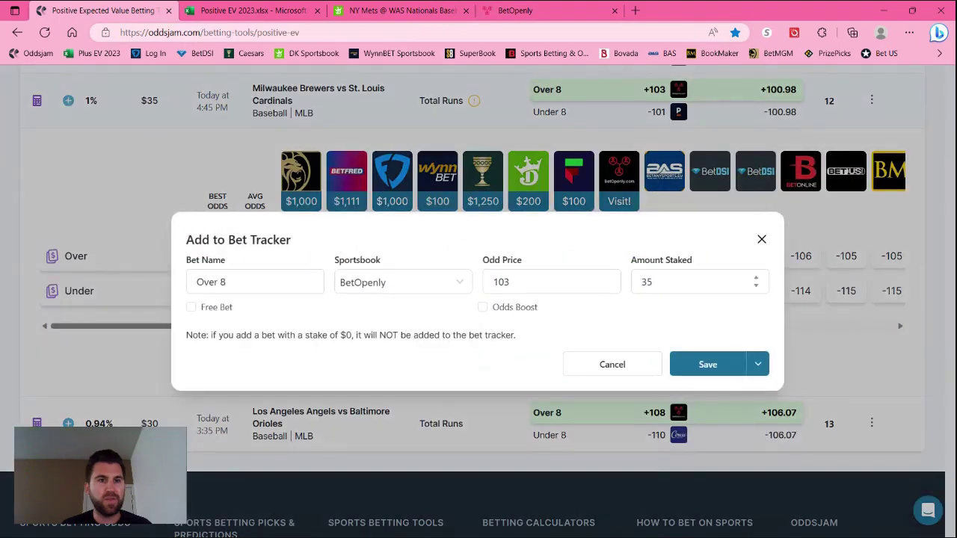
double_click(646, 282)
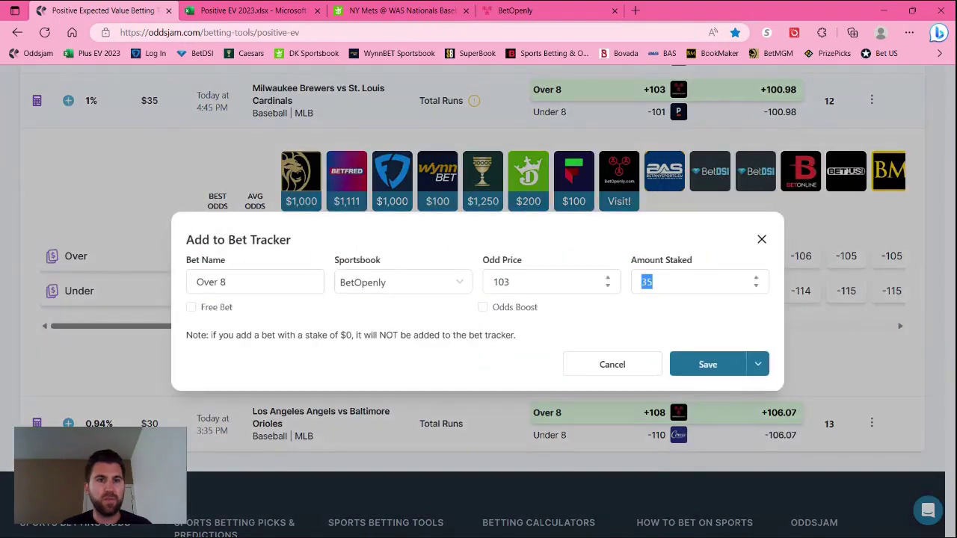
text(150)
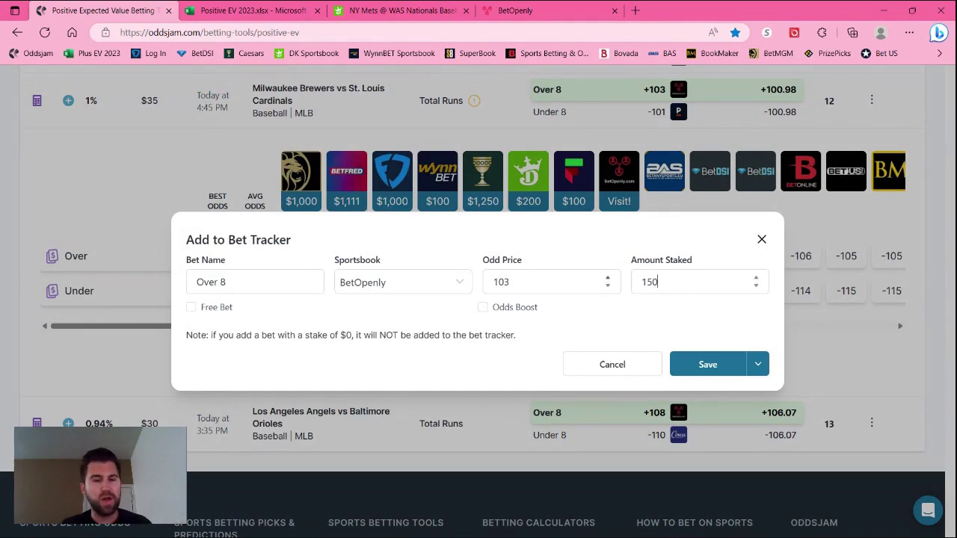
click(607, 278)
click(607, 278)
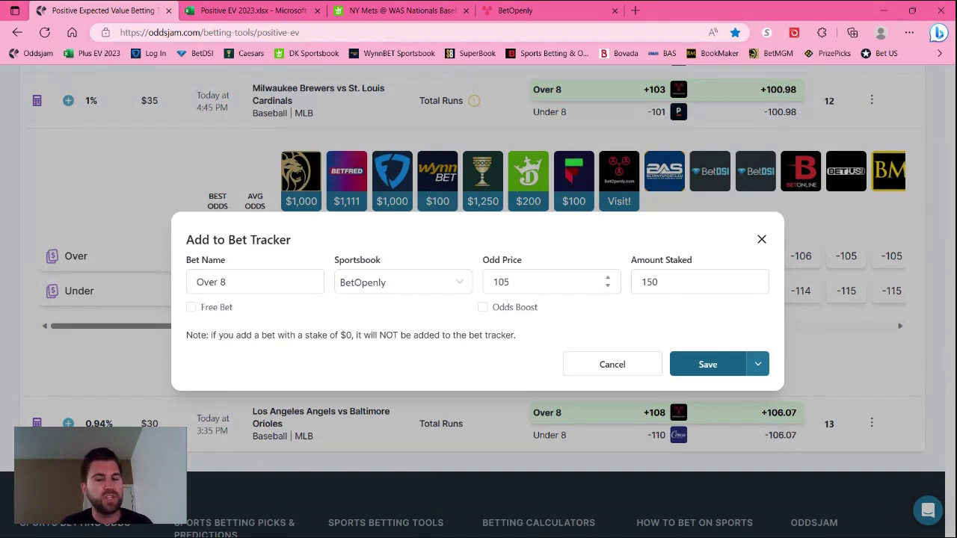
click(707, 363)
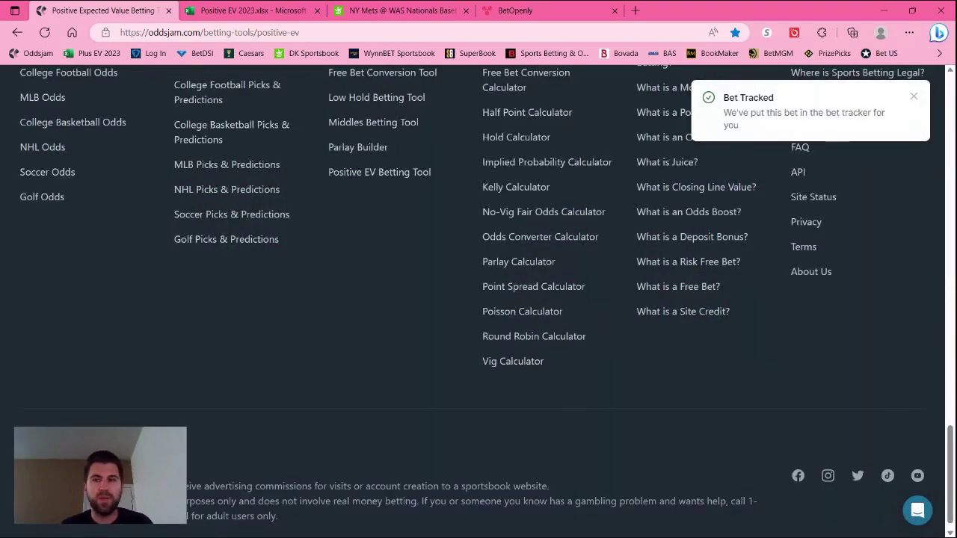
Expand the sportsbook odds comparison for the Los Angeles Angels vs Baltimore Orioles total runs bet.
scroll(692, 358, up, 4)
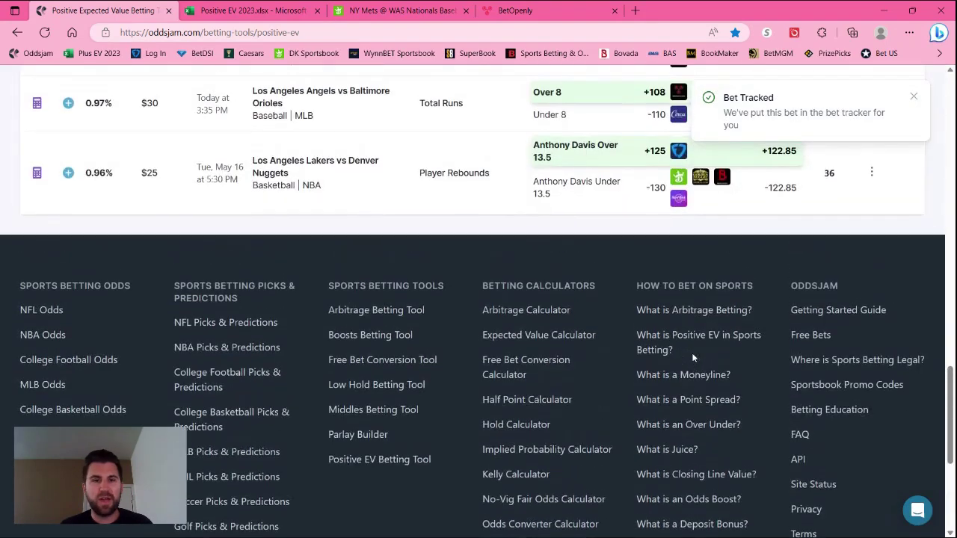
scroll(693, 358, up, 1)
scroll(692, 358, up, 3)
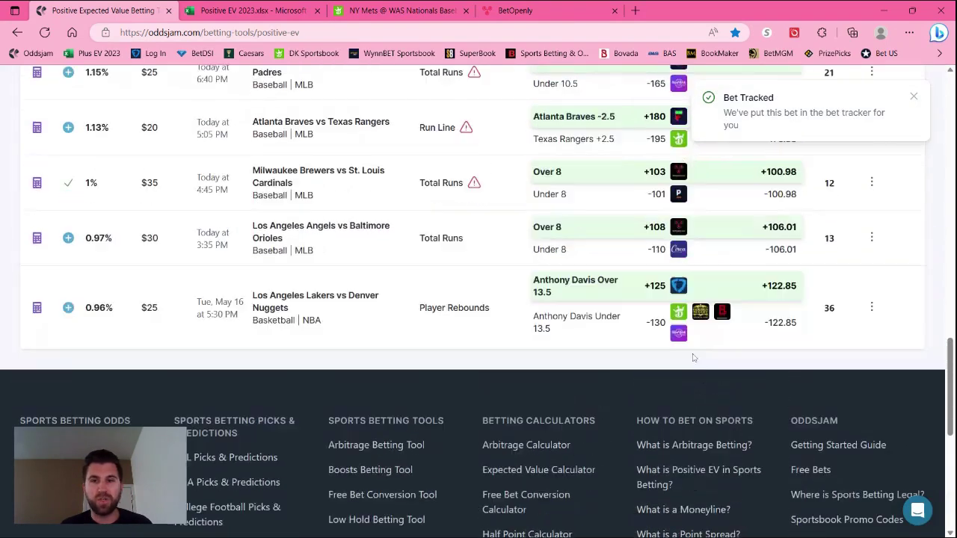
click(440, 239)
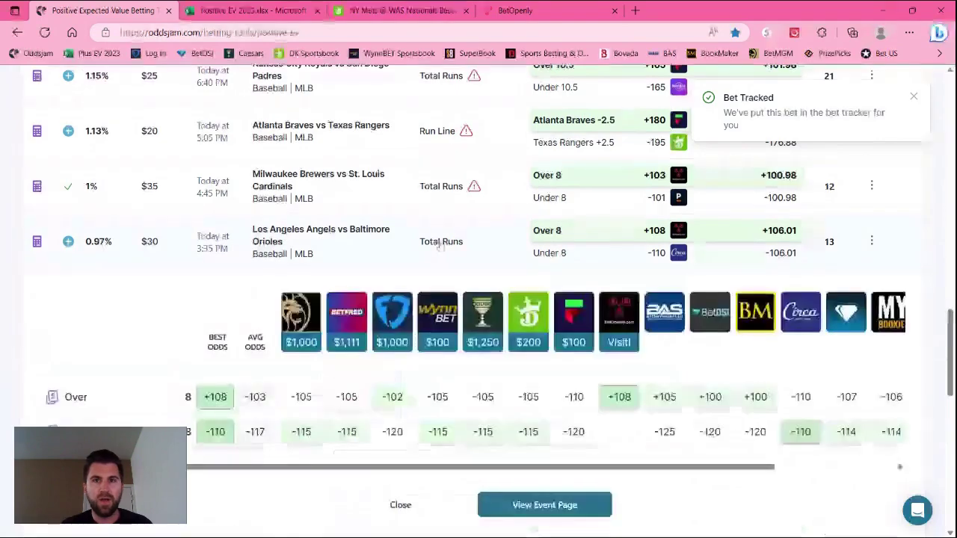
On BetOpenly, place the maximum $25.45 wager on Over 8 at +110 for Los Angeles Angels at Baltimore Orioles.
click(510, 10)
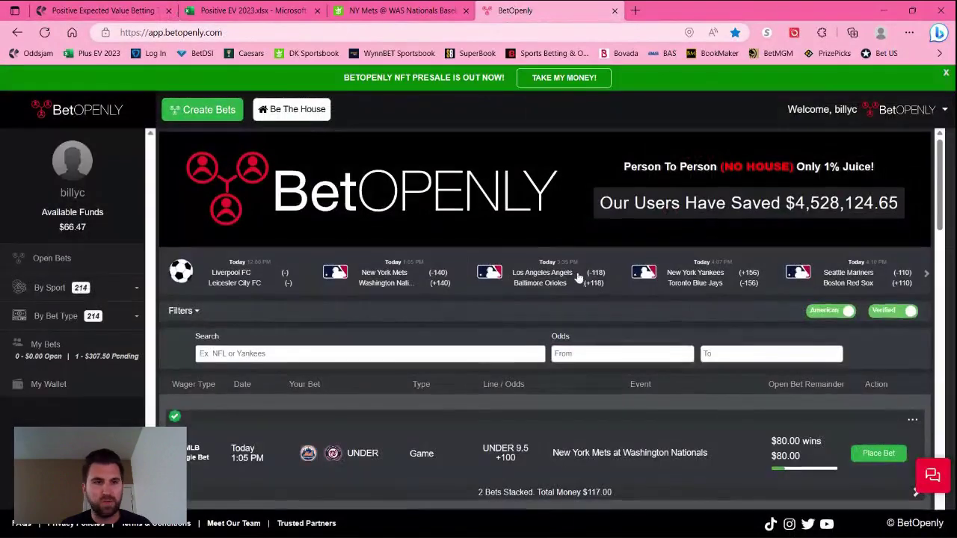
scroll(617, 321, down, 3)
scroll(617, 321, down, 2)
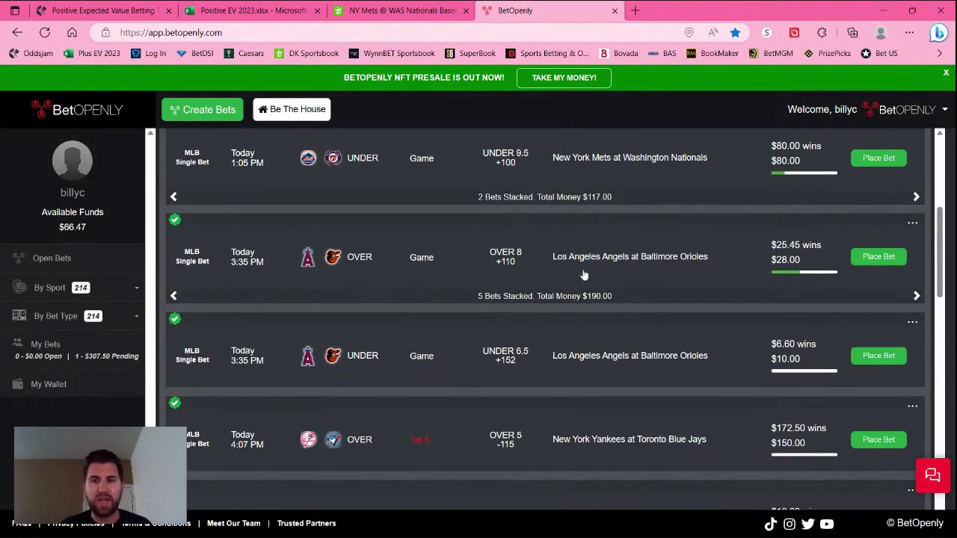
scroll(680, 277, down, 1)
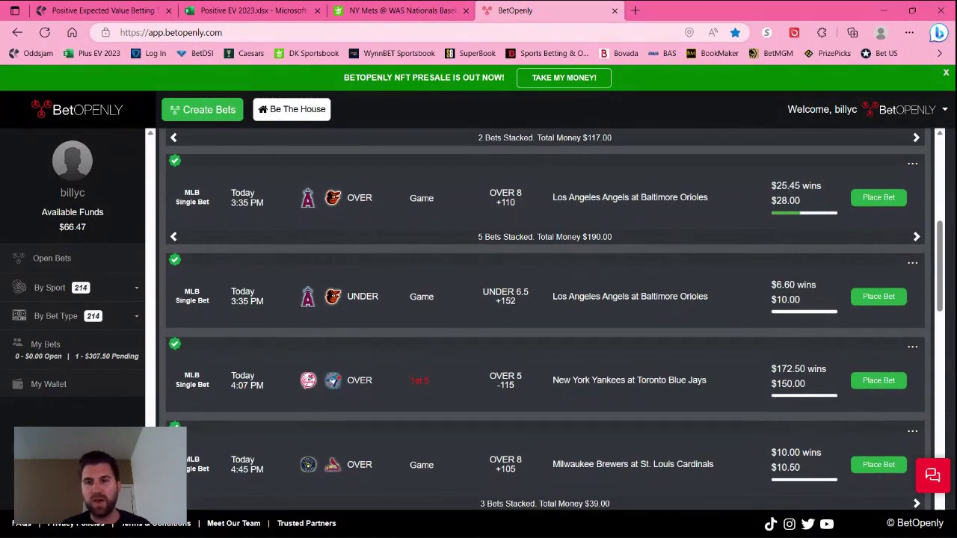
click(876, 200)
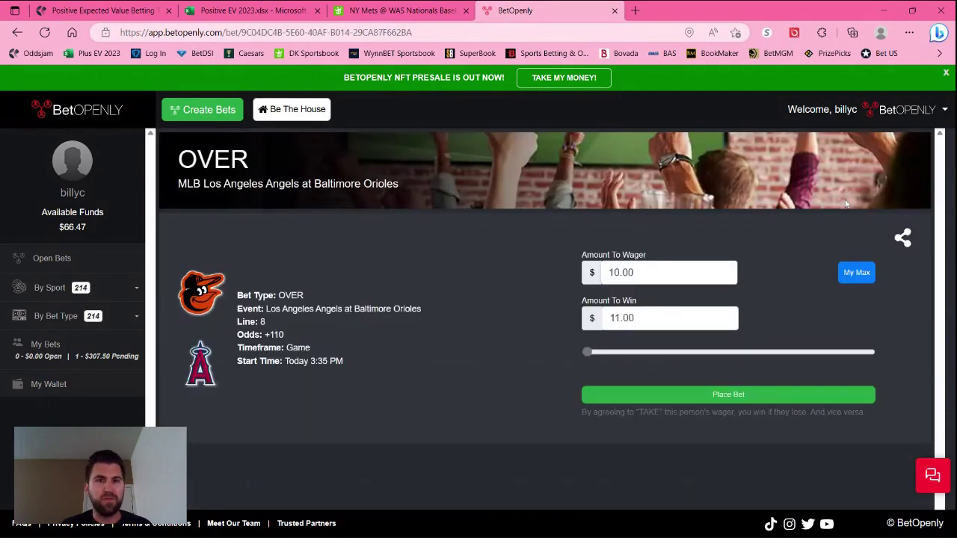
click(860, 273)
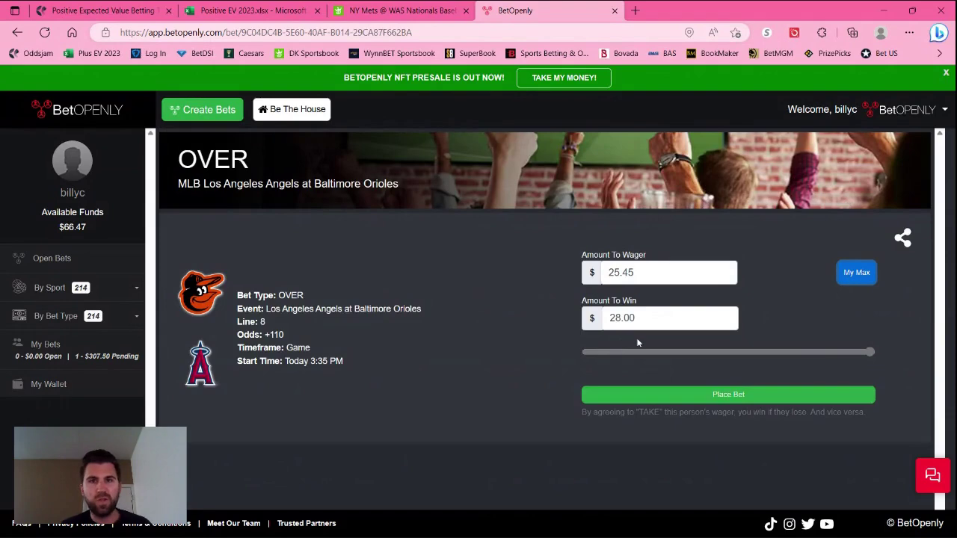
click(675, 396)
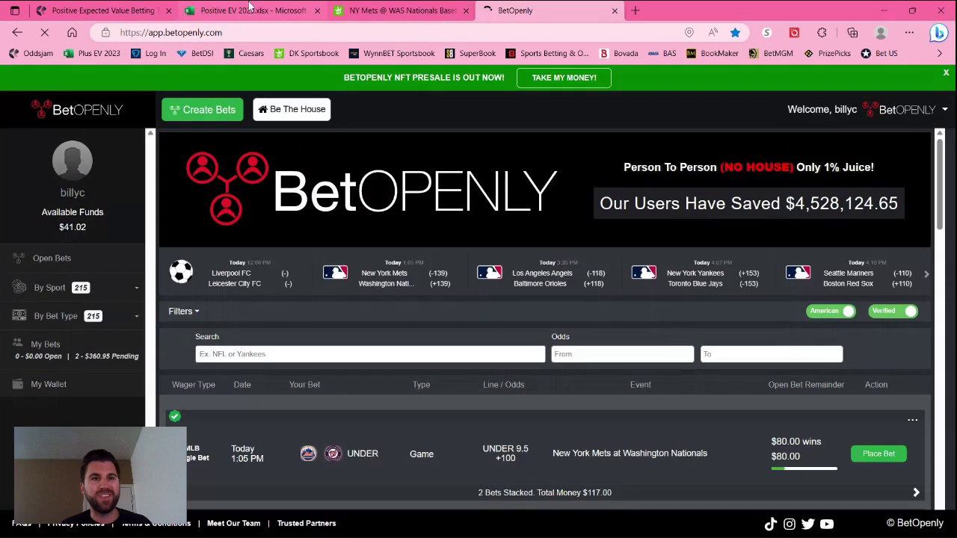
Save the Angels vs Orioles Over 8 bet to the OddsJam bet tracker with a stake of 25.45.
click(108, 9)
click(68, 242)
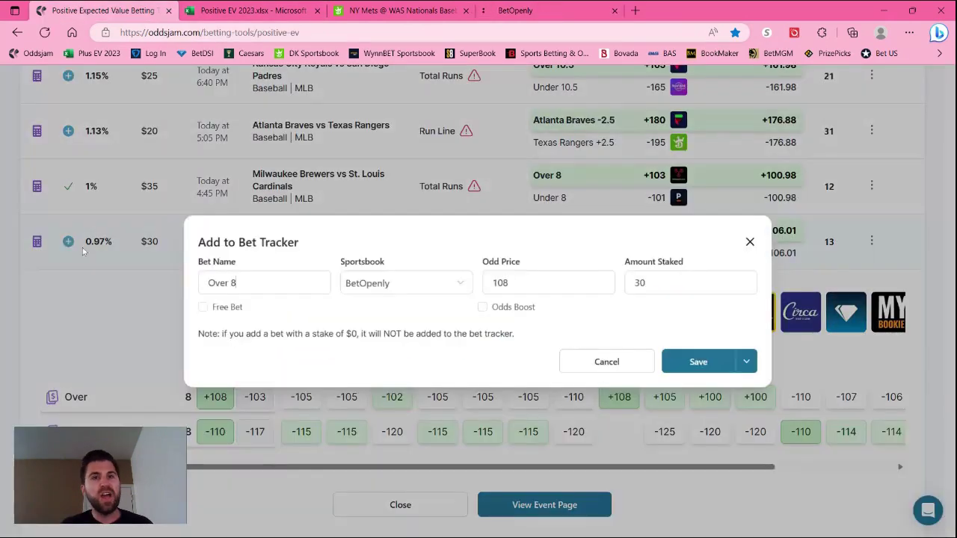
double_click(646, 281)
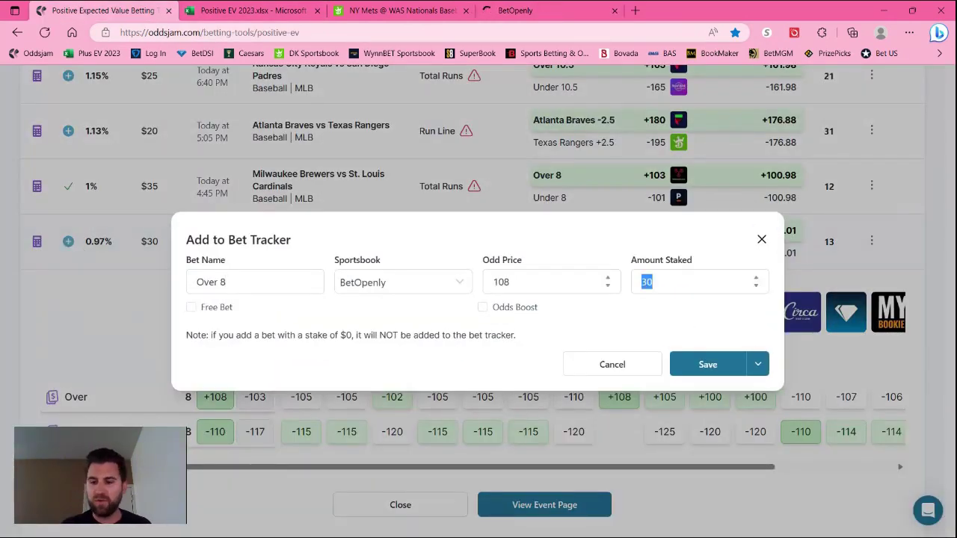
text(25.45)
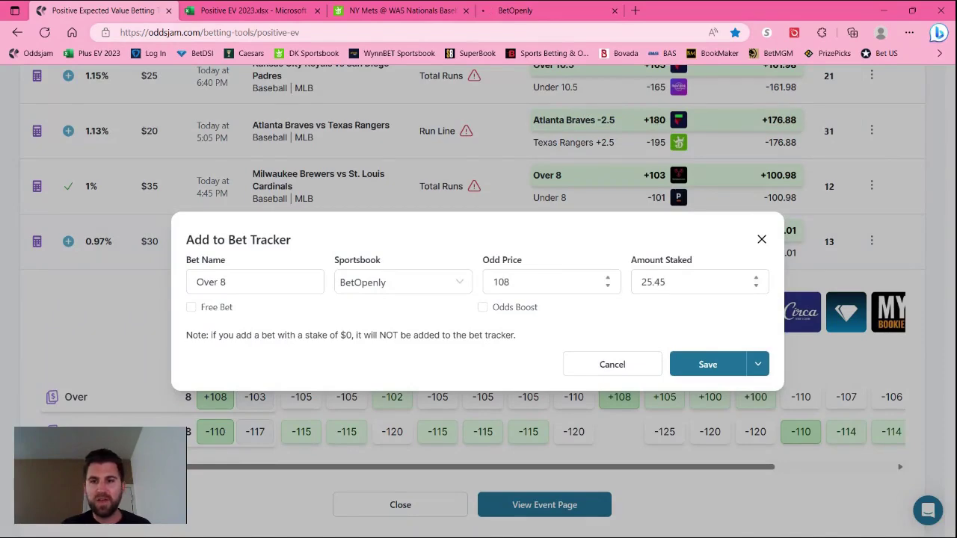
click(725, 365)
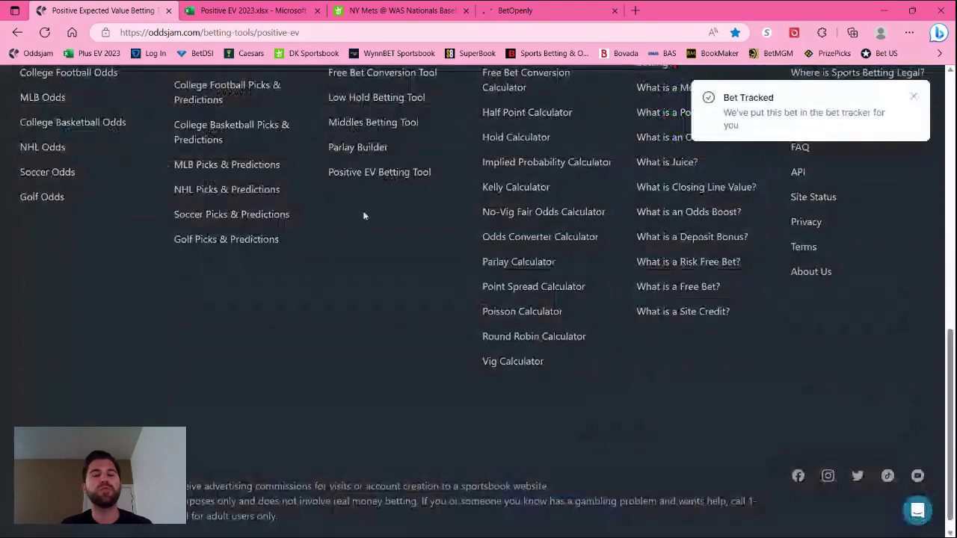
Review the EV Breakdown sheet in the Positive EV 2023 workbook, examining its start date and the profit per EV range.
key(ctrl+Tab)
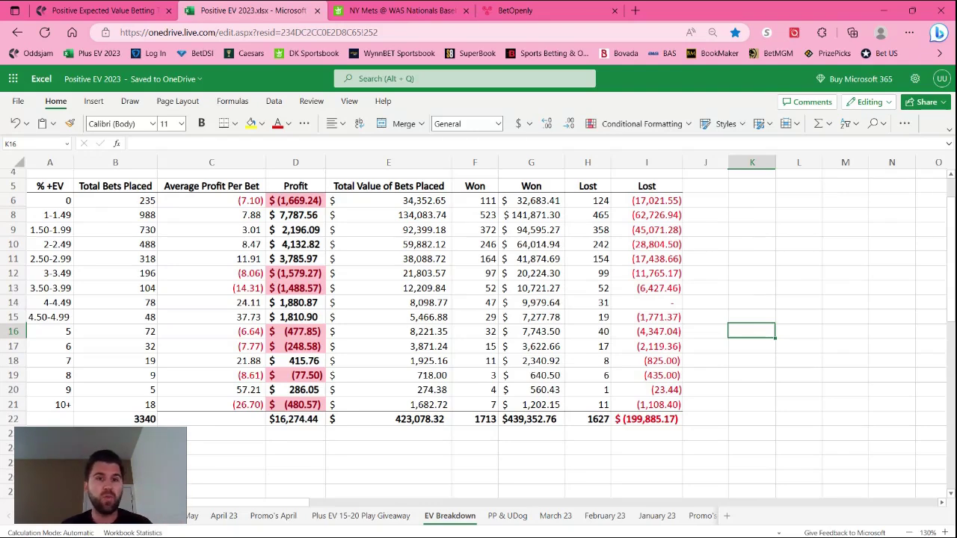
scroll(320, 386, up, 1)
scroll(320, 386, up, 2)
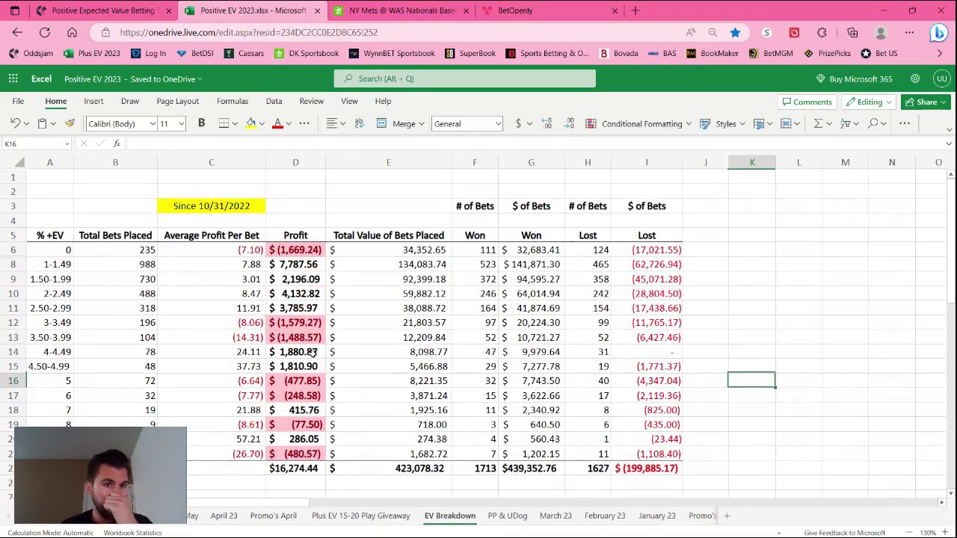
click(221, 207)
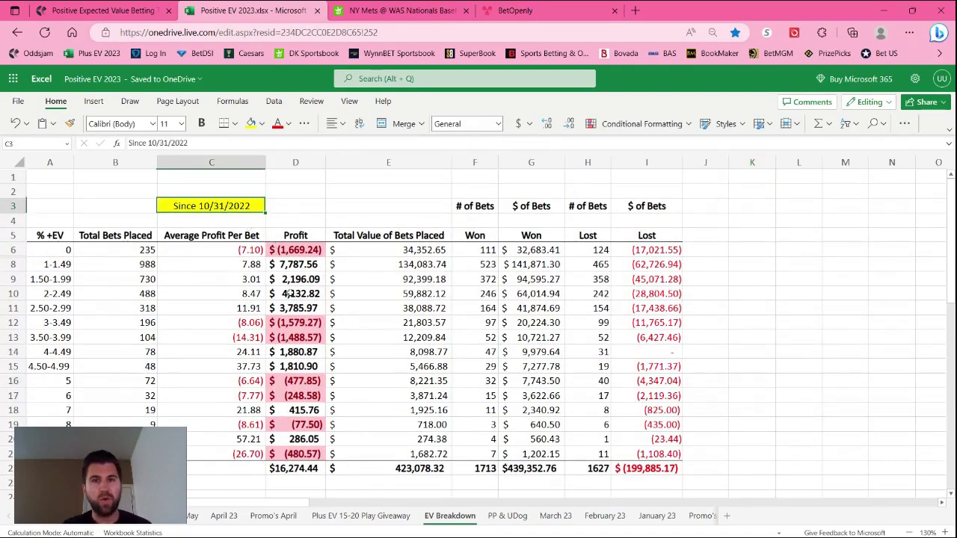
scroll(264, 308, down, 3)
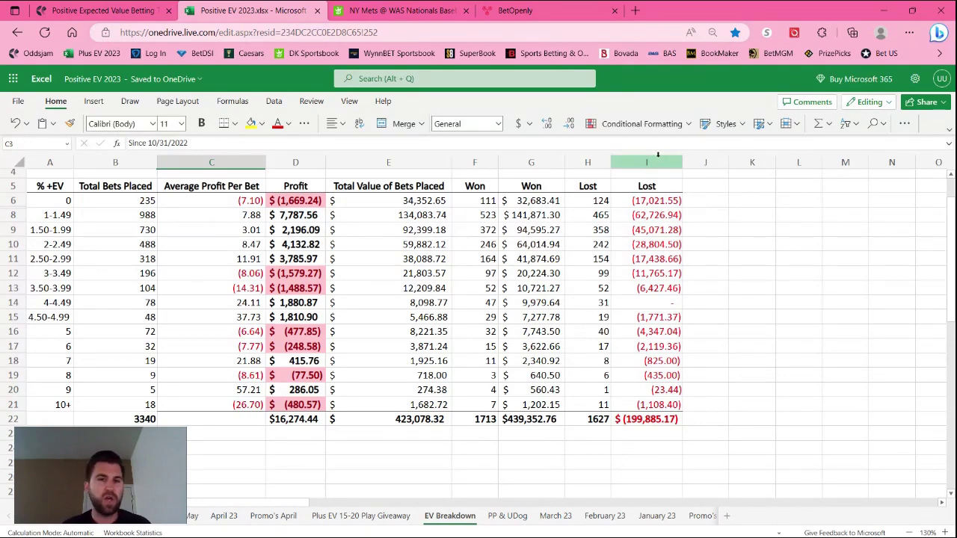
Examine the Total Value of Bets Placed column and its total alongside the dollar amount won.
click(388, 163)
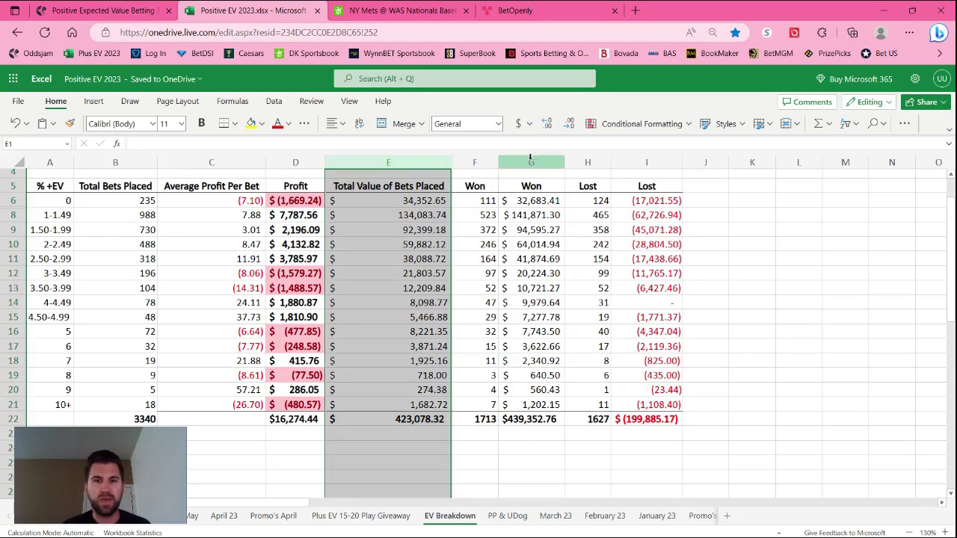
click(531, 173)
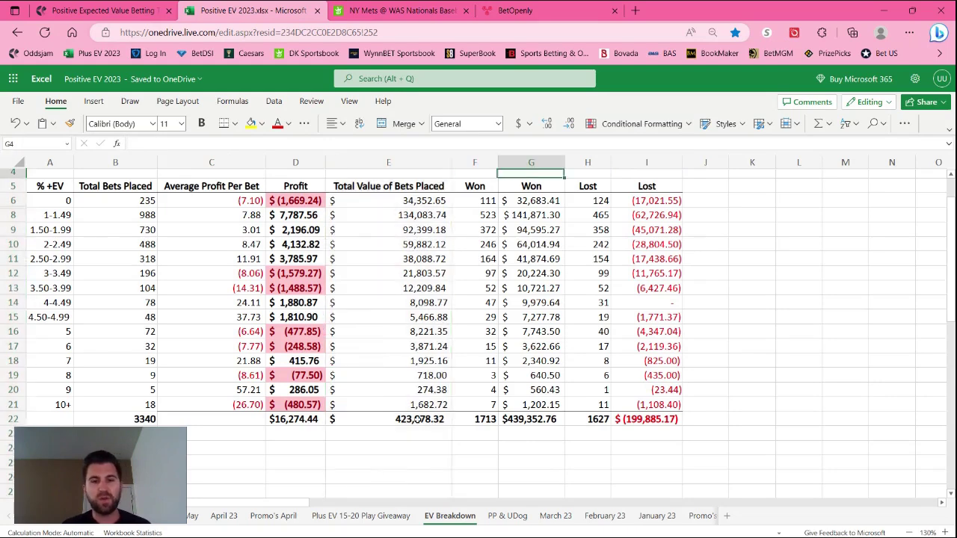
click(419, 419)
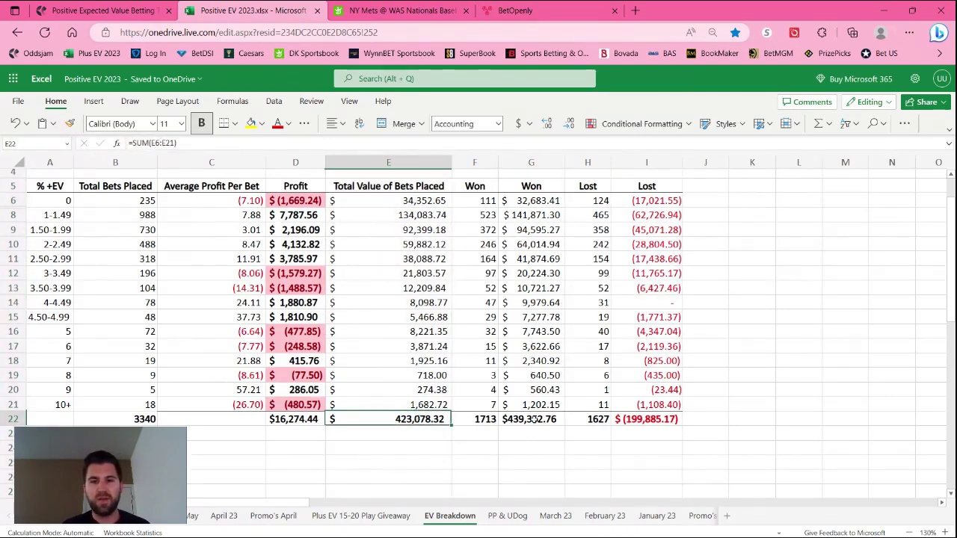
Examine the totals for dollars won and profit, the 1-1.49 EV range's profit, and the 3-3.49 range's number of bets placed.
click(532, 420)
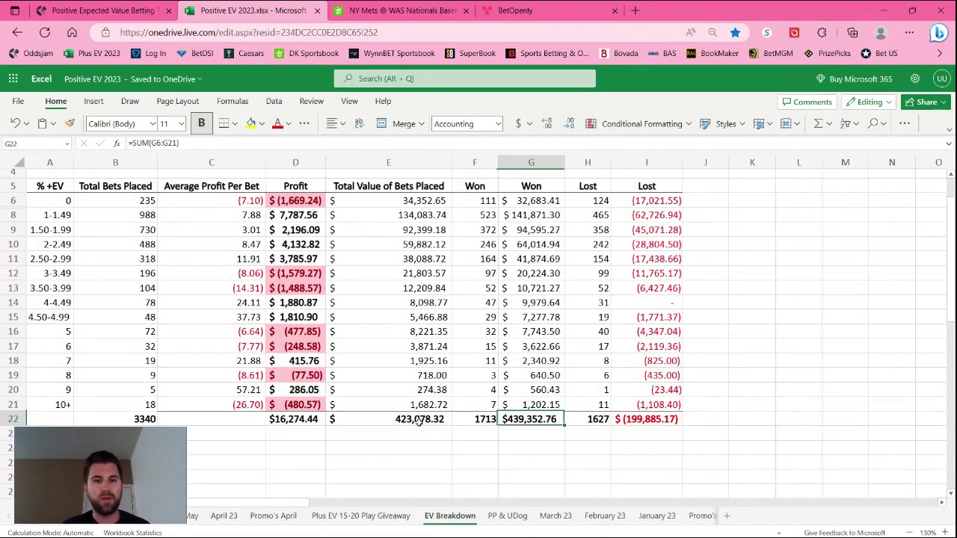
click(295, 420)
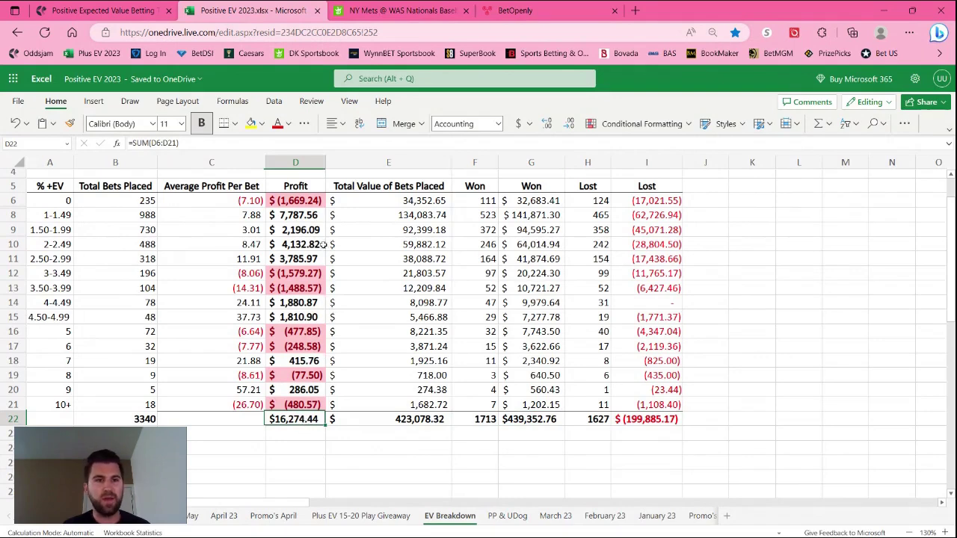
click(49, 215)
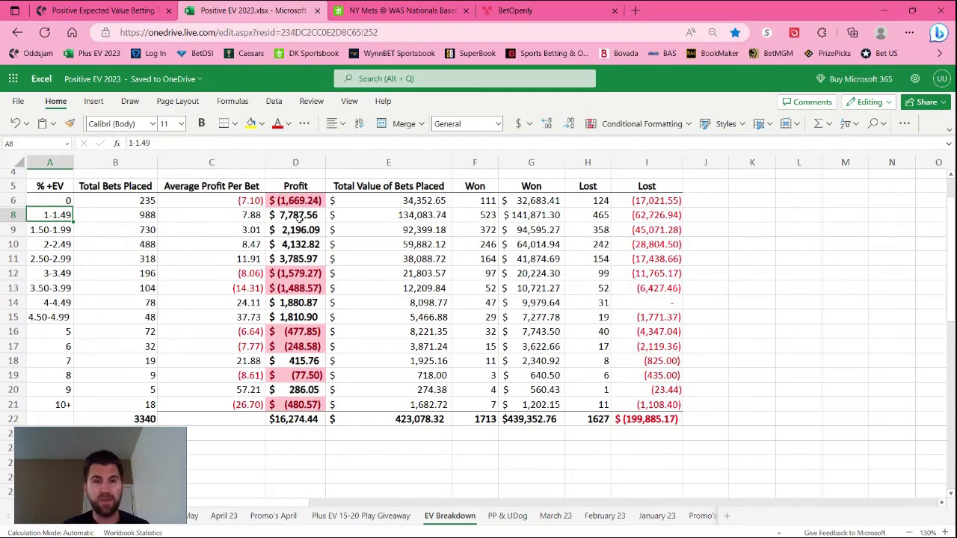
click(300, 217)
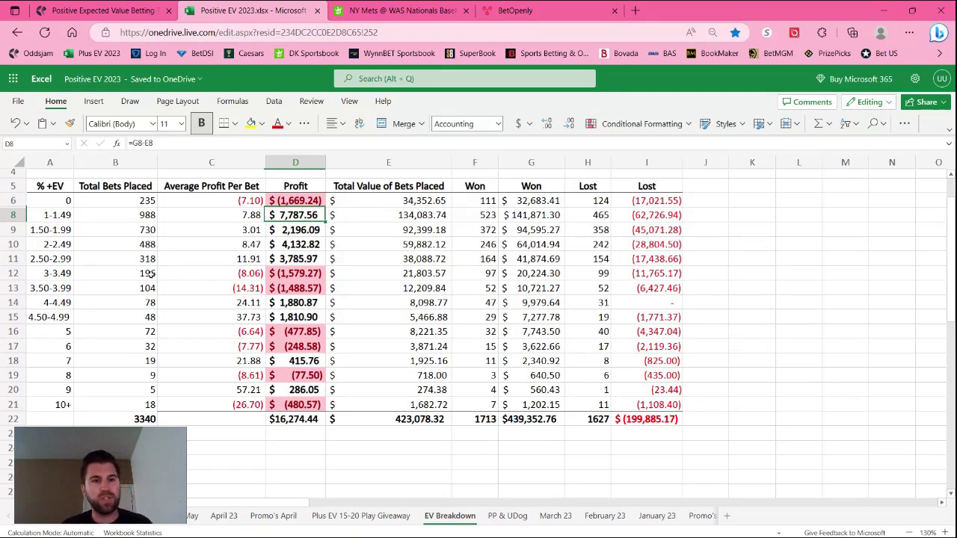
click(150, 275)
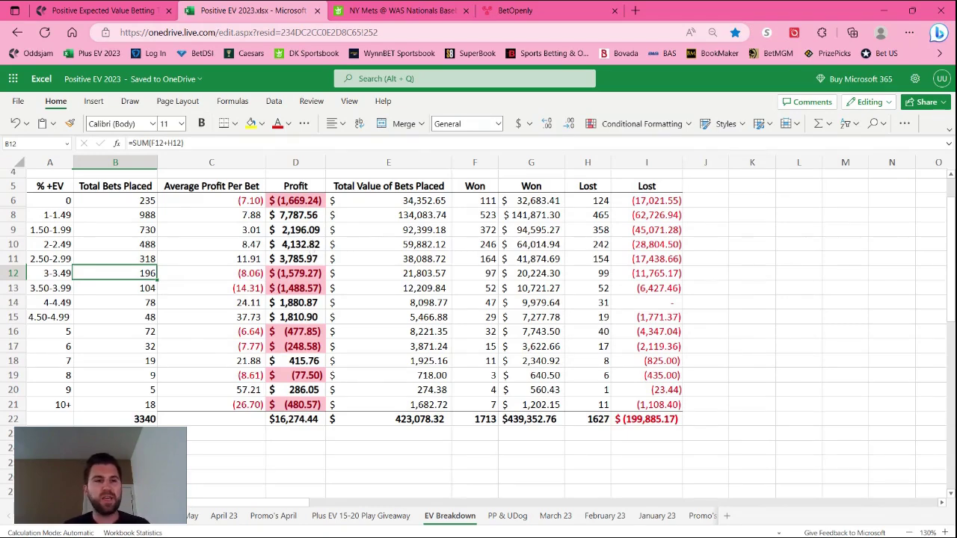
Review the second EV breakdown table, which groups the bets since 10/31/2022 by whole EV percentages, and return to the detailed table.
scroll(311, 250, down, 5)
scroll(311, 250, down, 3)
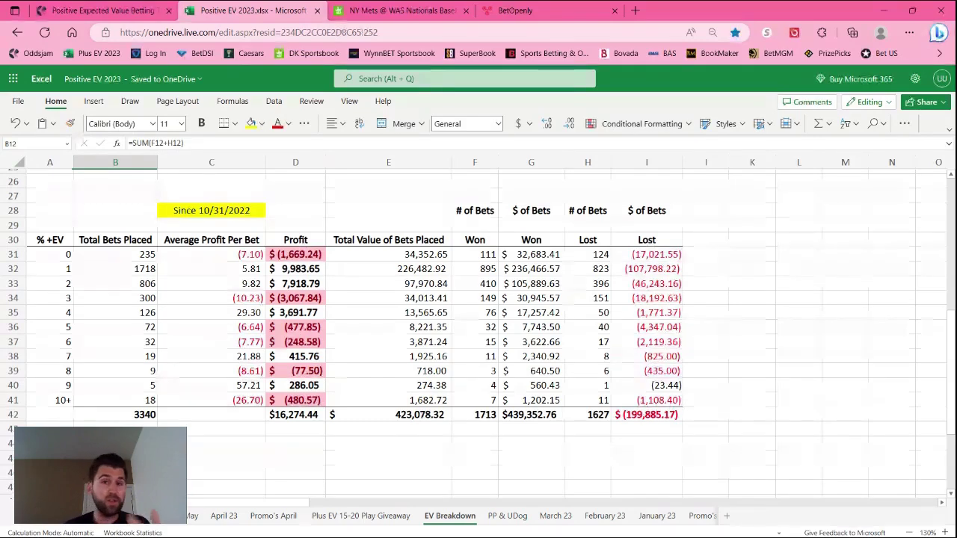
scroll(256, 342, up, 7)
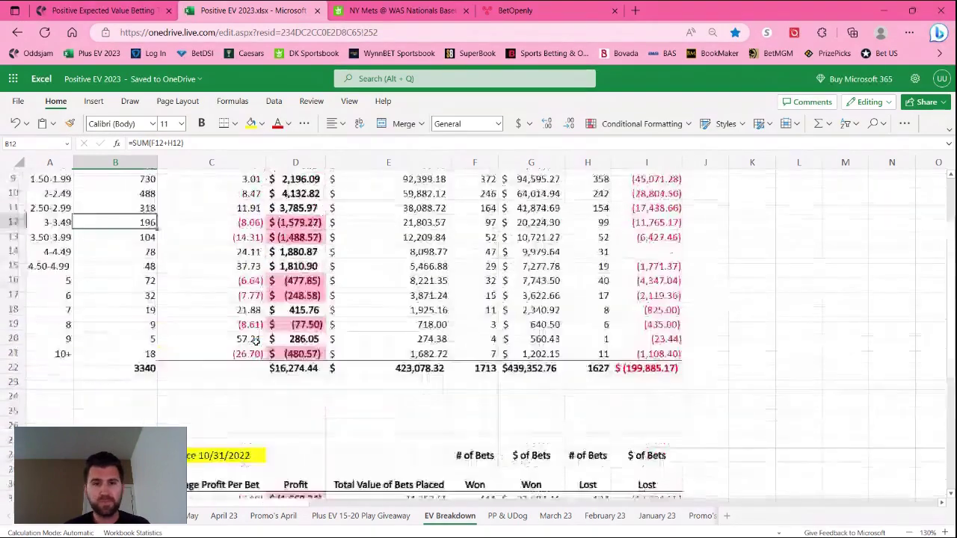